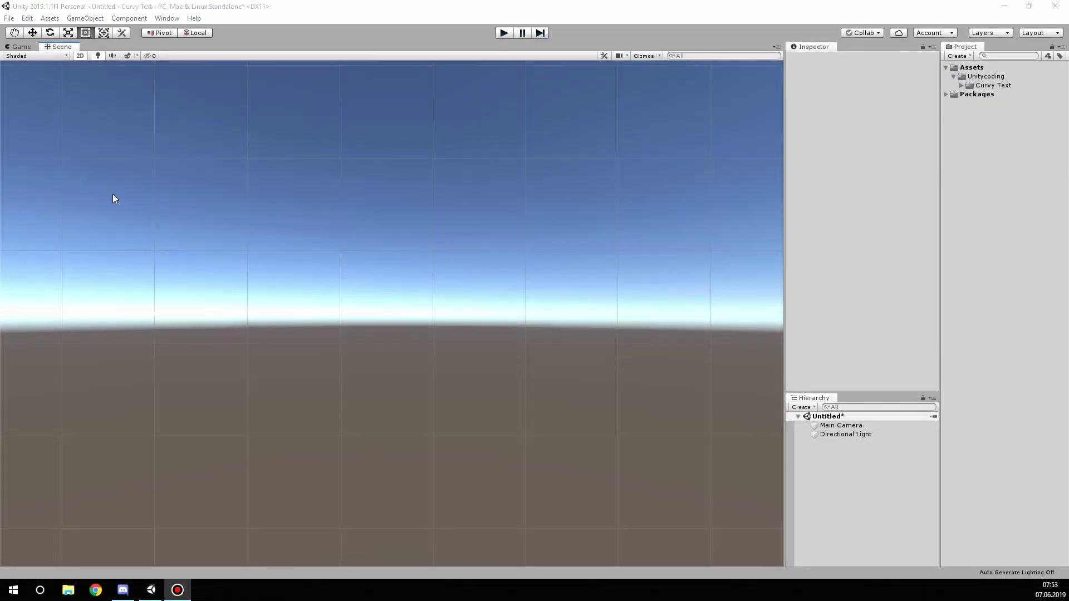
Create a Curvy Text UI element under a new Canvas and select its Text child
click(87, 21)
mouse_move(98, 128)
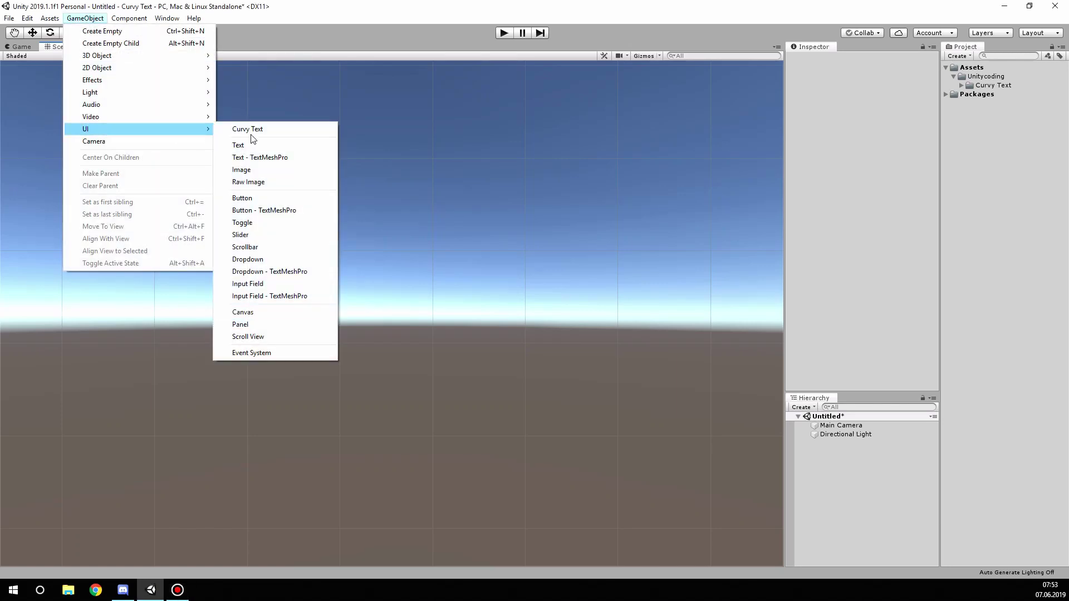
click(275, 133)
middle_drag(406, 332, 515, 366)
click(819, 444)
click(806, 443)
click(822, 452)
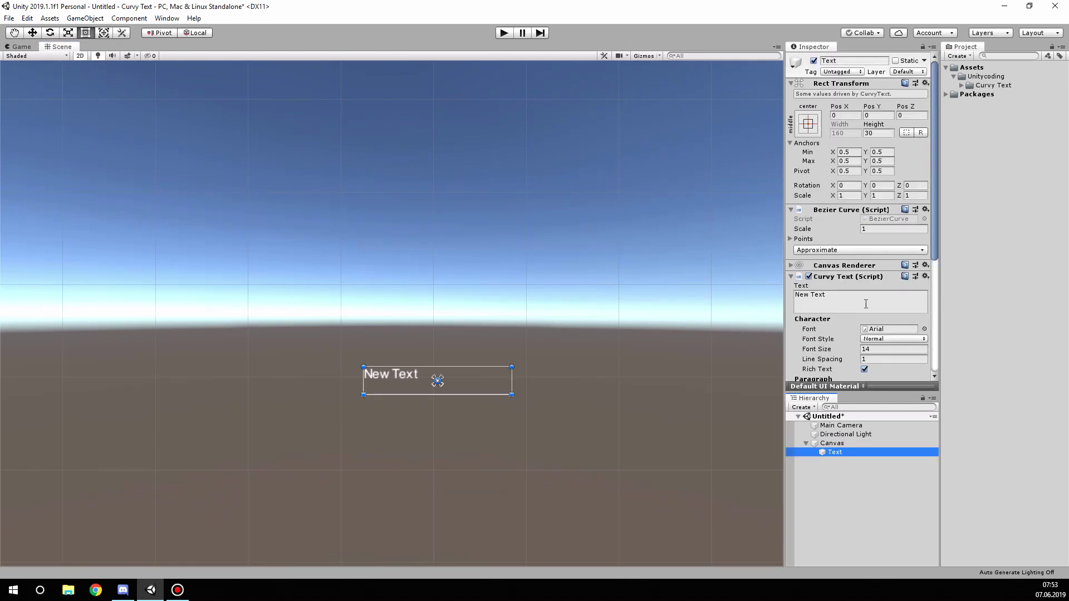
scroll(863, 300, down, 3)
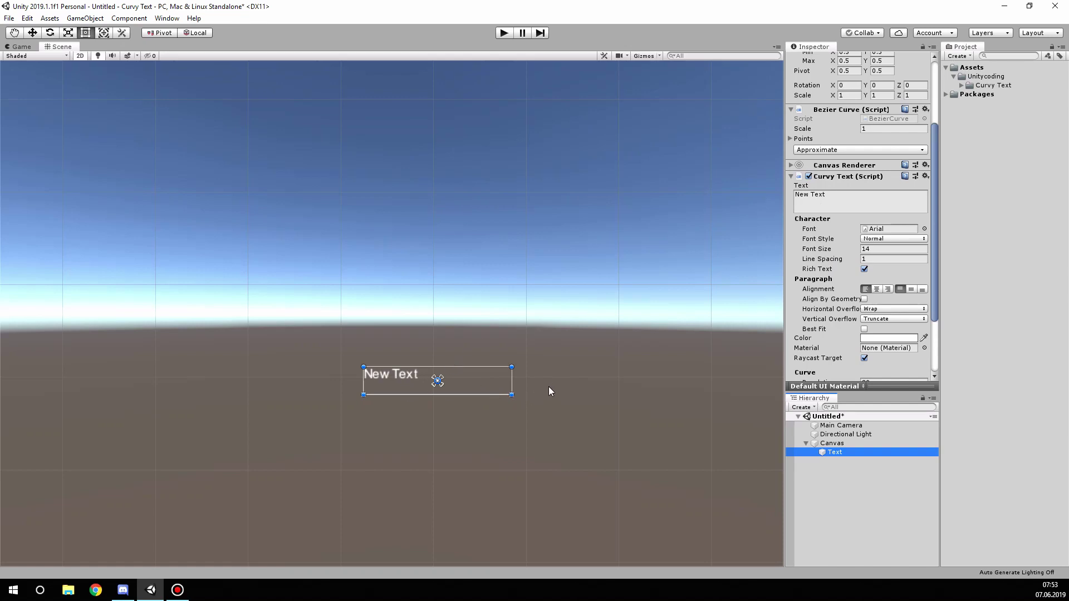
Show the Curvy Text curve-editing tools and pick the pen tool for appending points
click(603, 56)
middle_drag(602, 494, 689, 586)
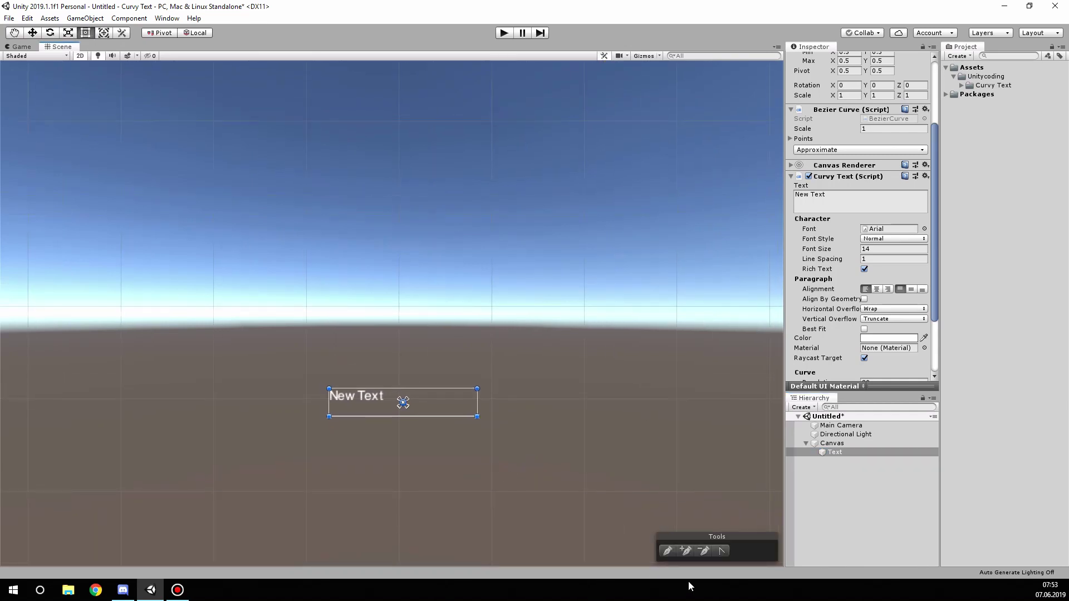
click(668, 552)
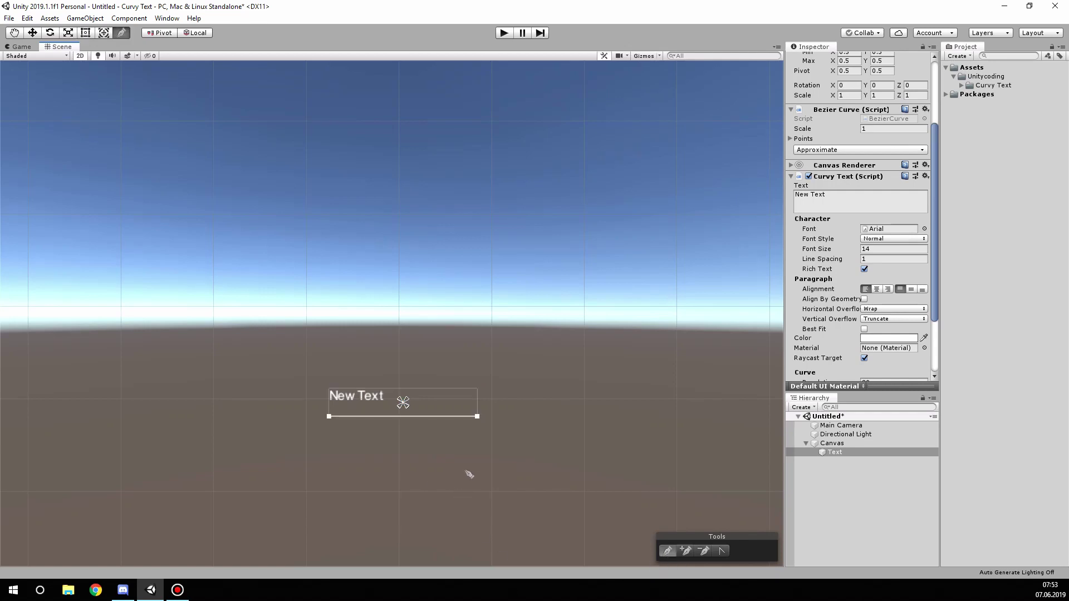
Add pen points below and right of New Text, removing the stray point and trial bend
click(500, 483)
click(462, 530)
click(601, 509)
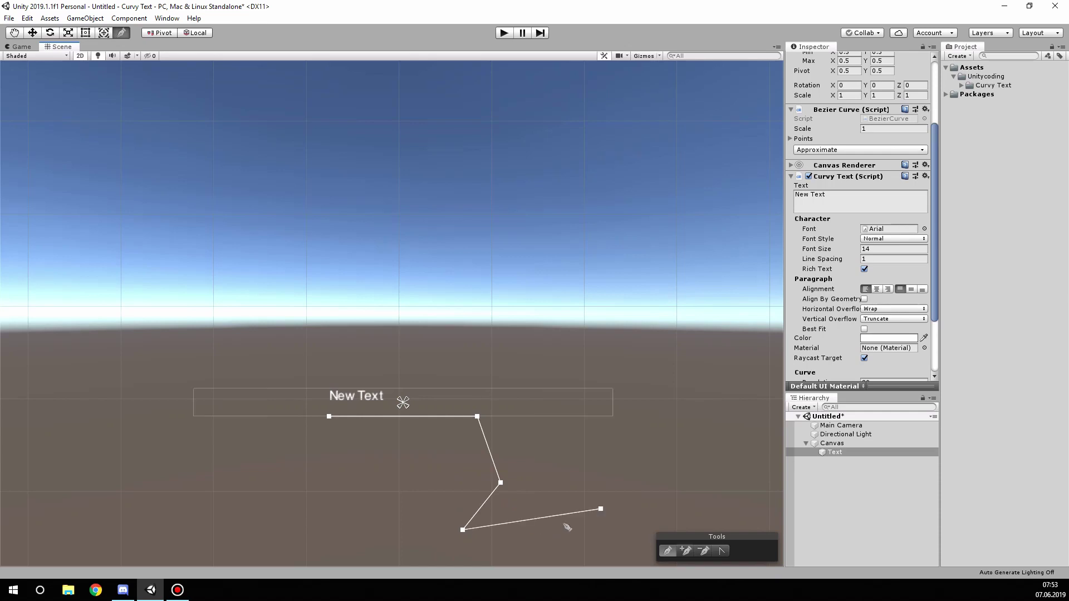
click(462, 529)
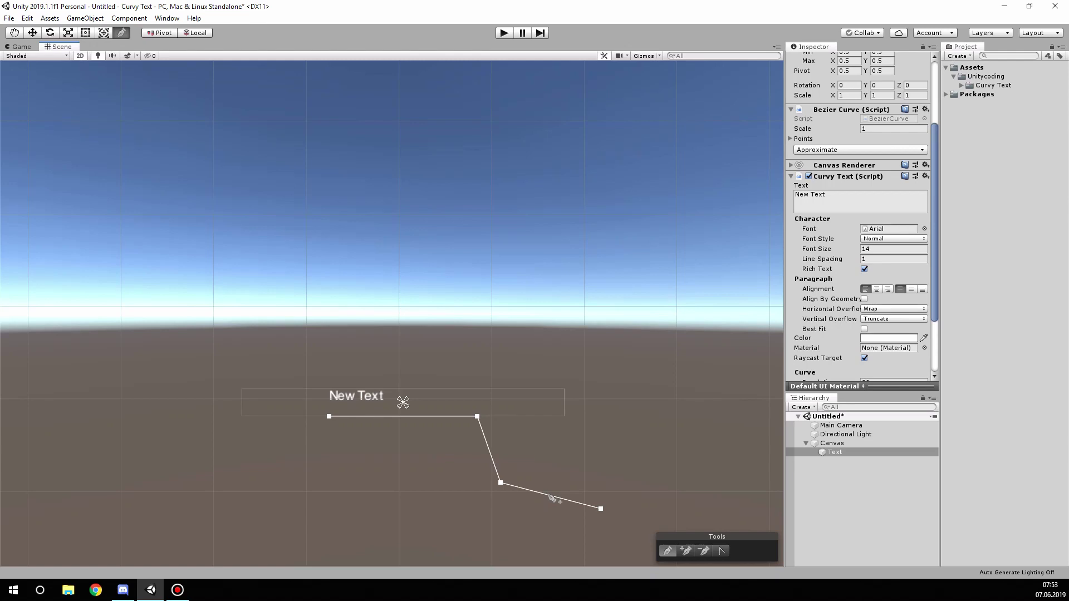
drag(550, 496, 525, 554)
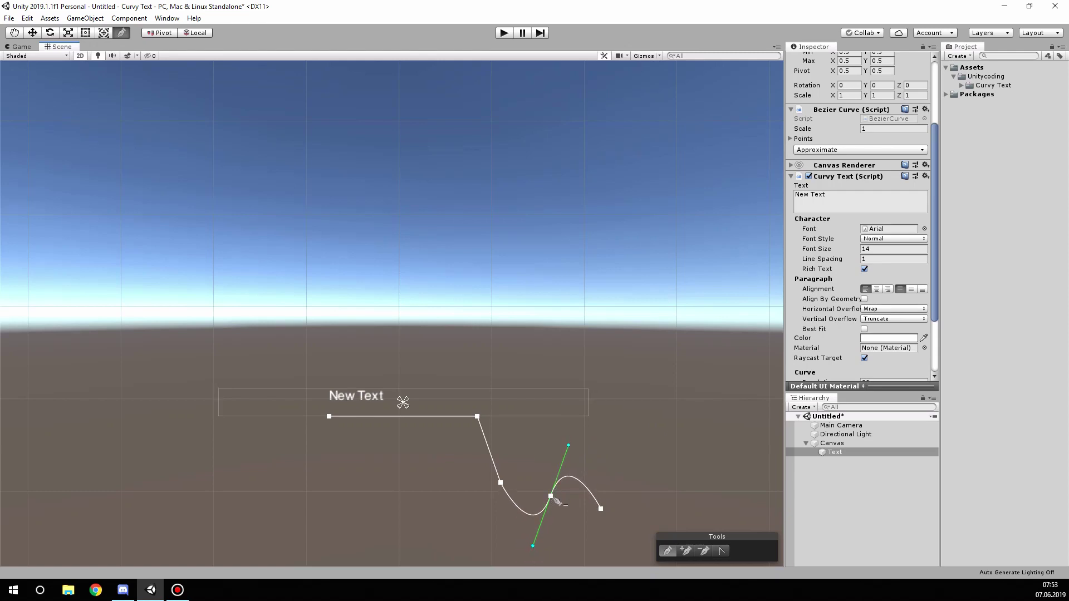
click(552, 498)
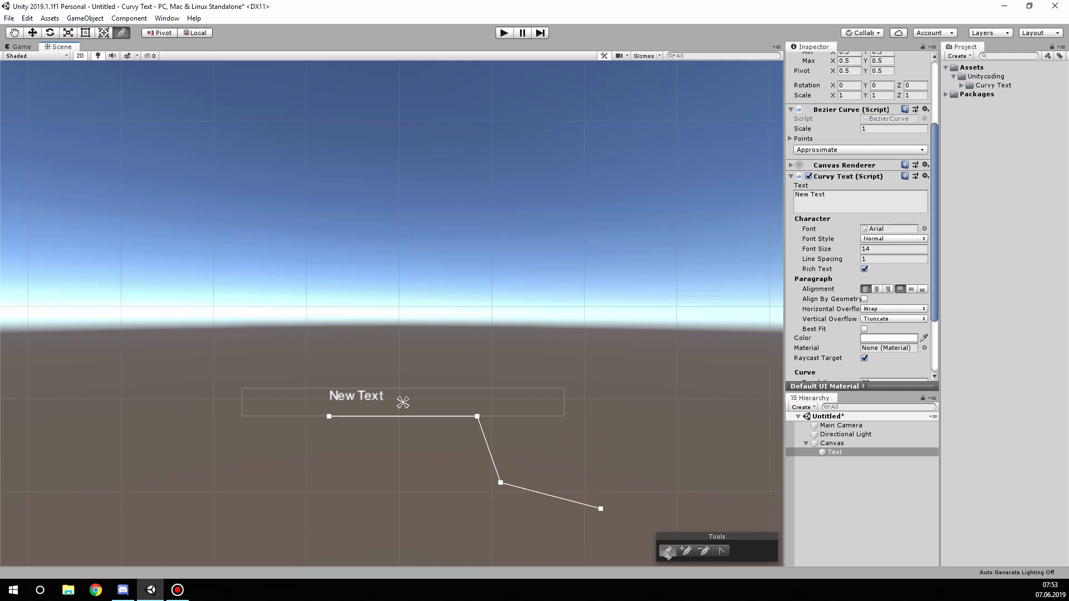
Insert a middle point on the text's baseline and pull out its tangents
click(687, 552)
click(418, 416)
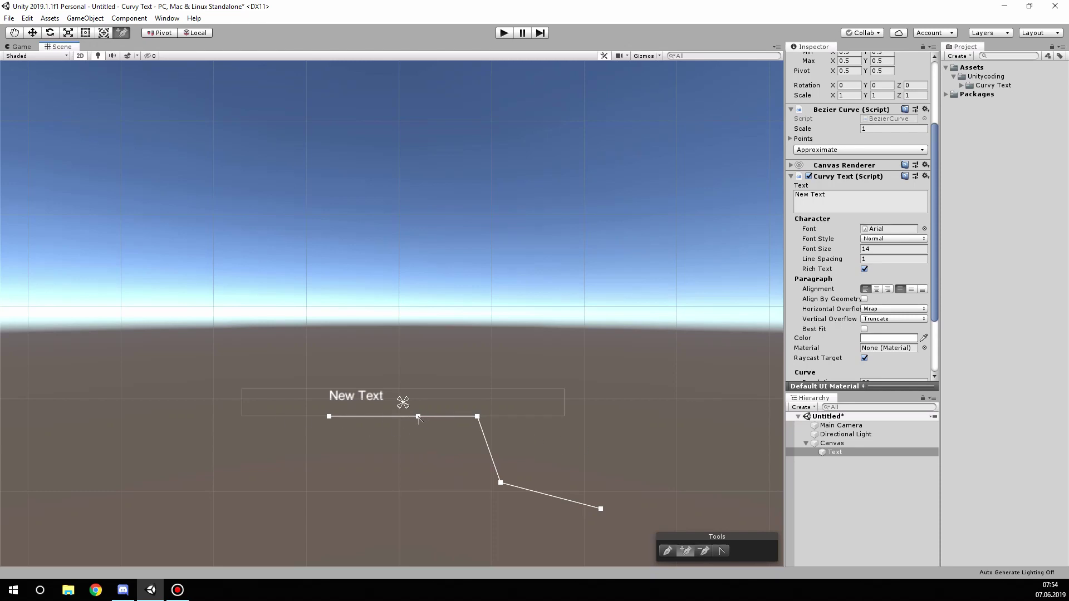
drag(418, 418, 442, 377)
Delete the baseline's right corner point and the lower corner point
click(705, 552)
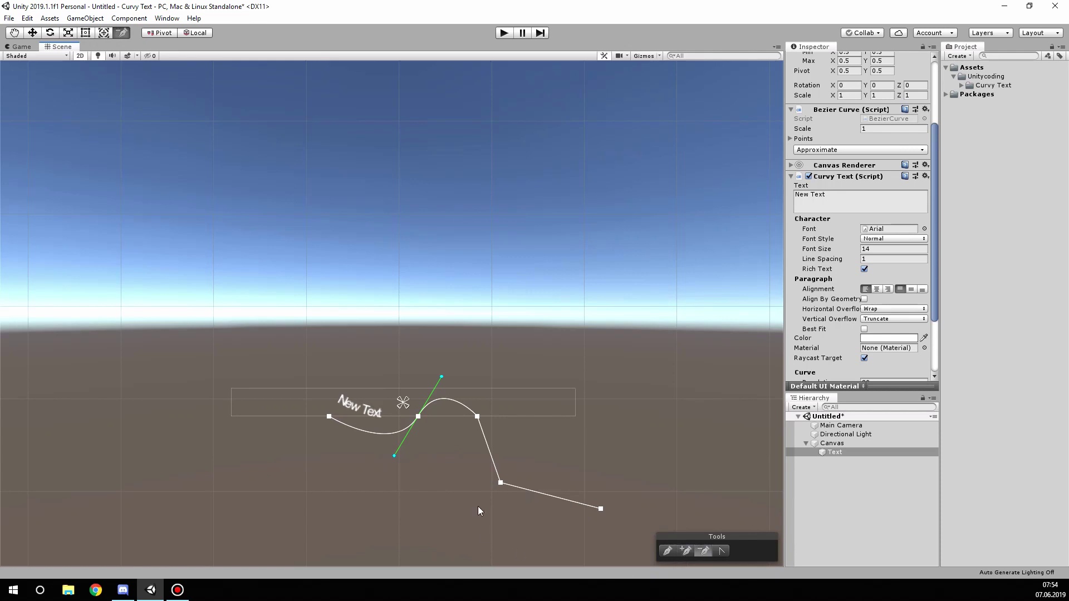
click(479, 419)
click(501, 483)
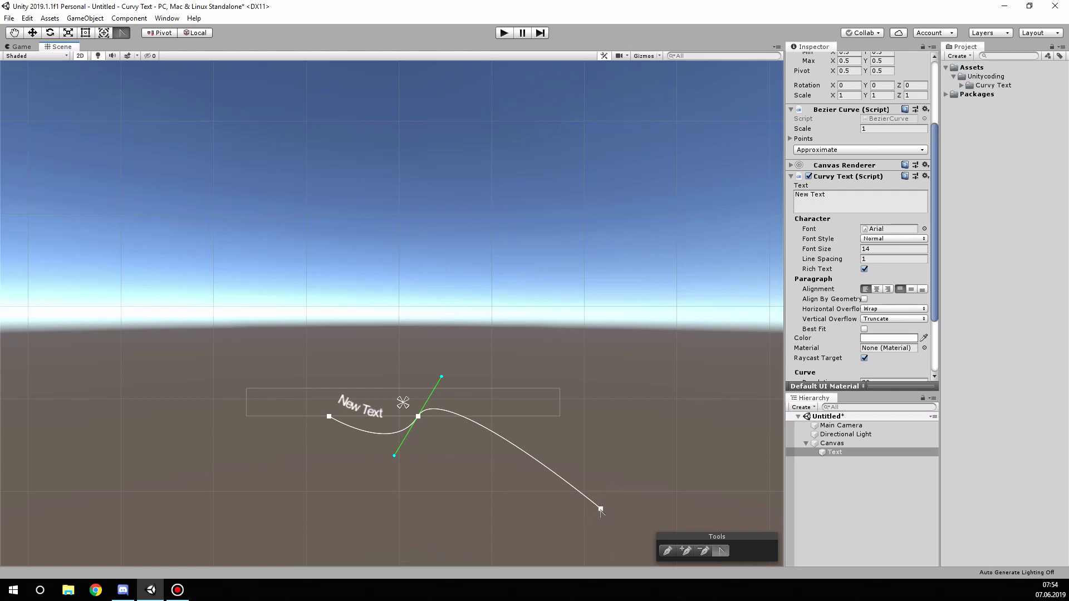
Drag tangents from the end and middle anchors until the curve forms an S-shape
drag(601, 510, 591, 431)
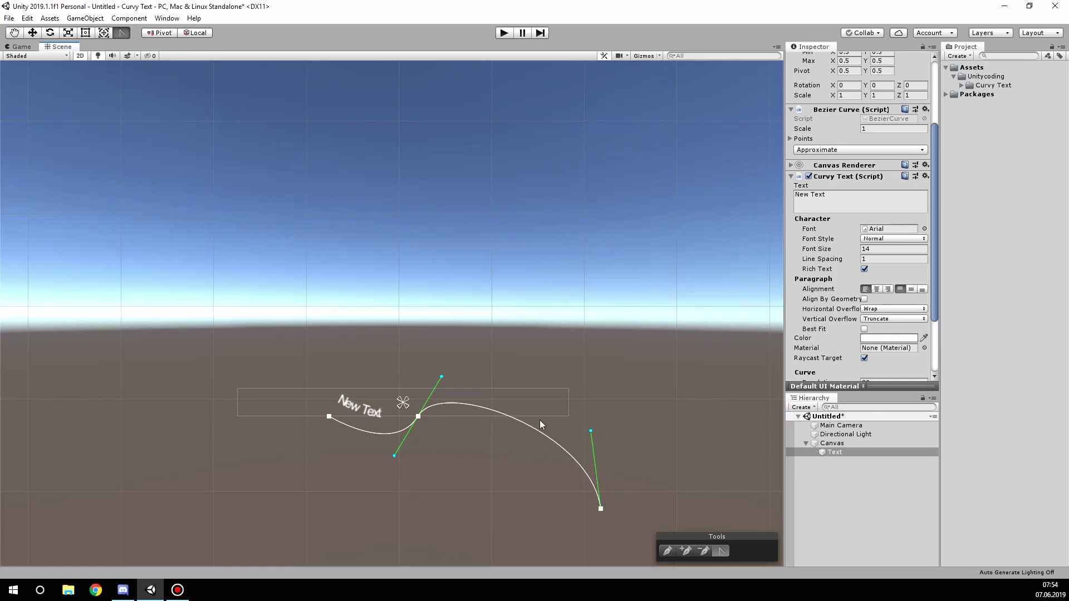
click(418, 416)
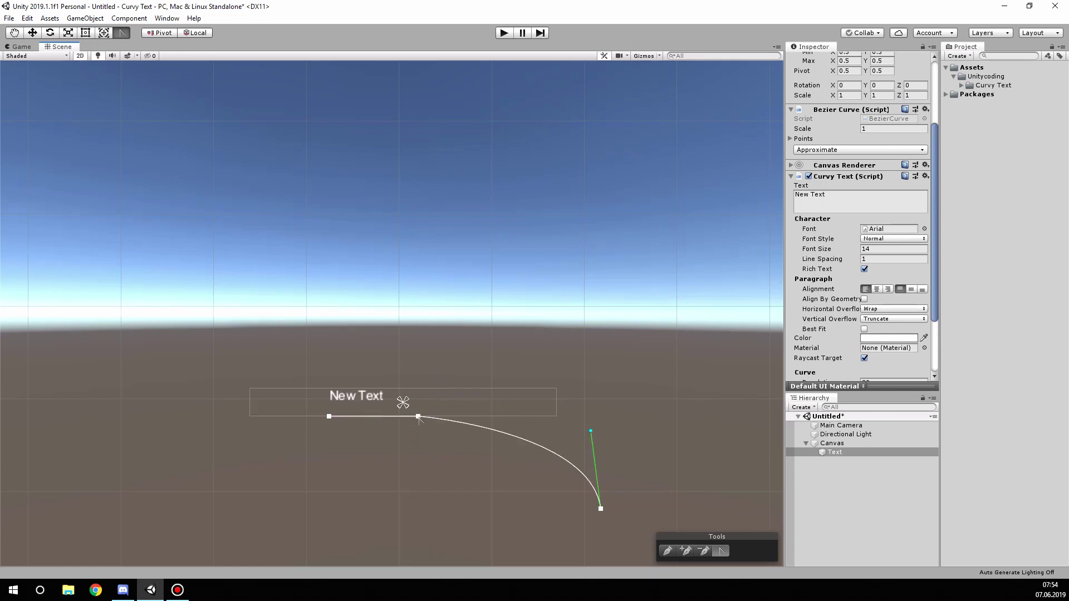
drag(419, 418, 381, 460)
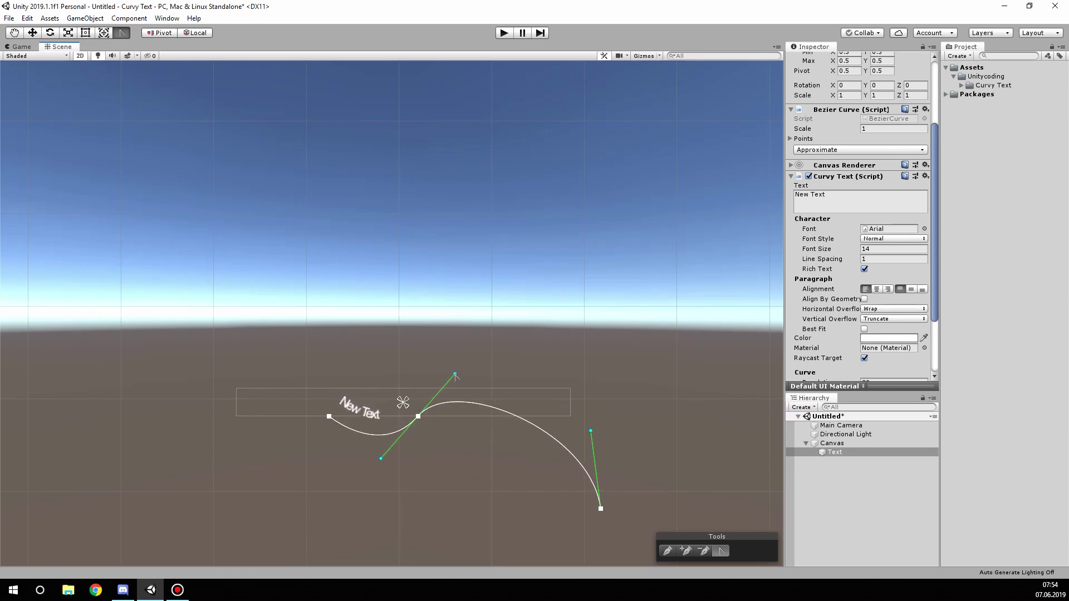
drag(456, 374, 521, 368)
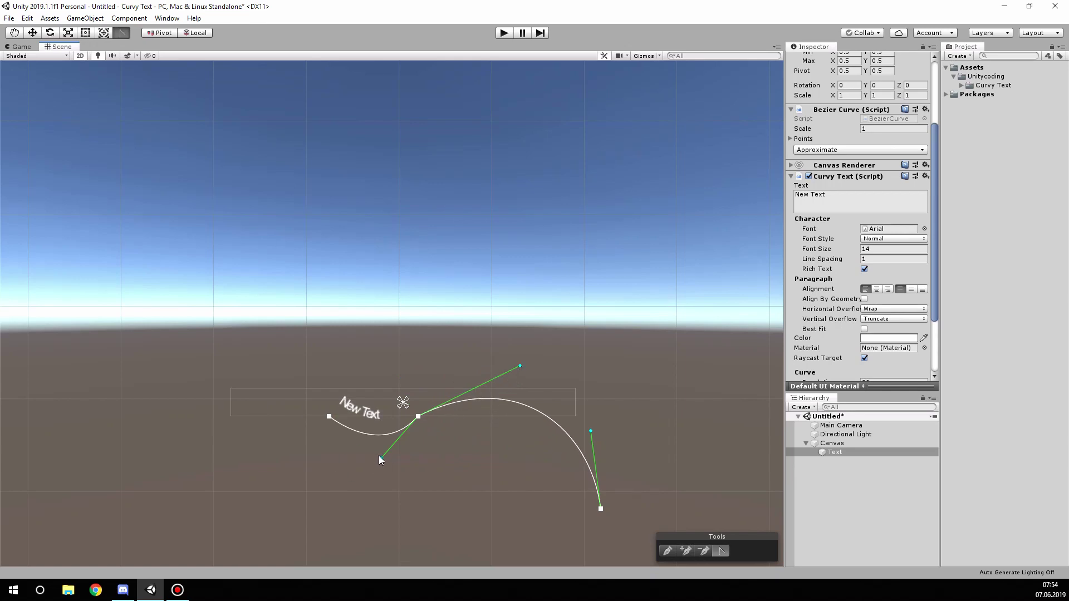
drag(379, 458, 356, 380)
drag(354, 418, 387, 435)
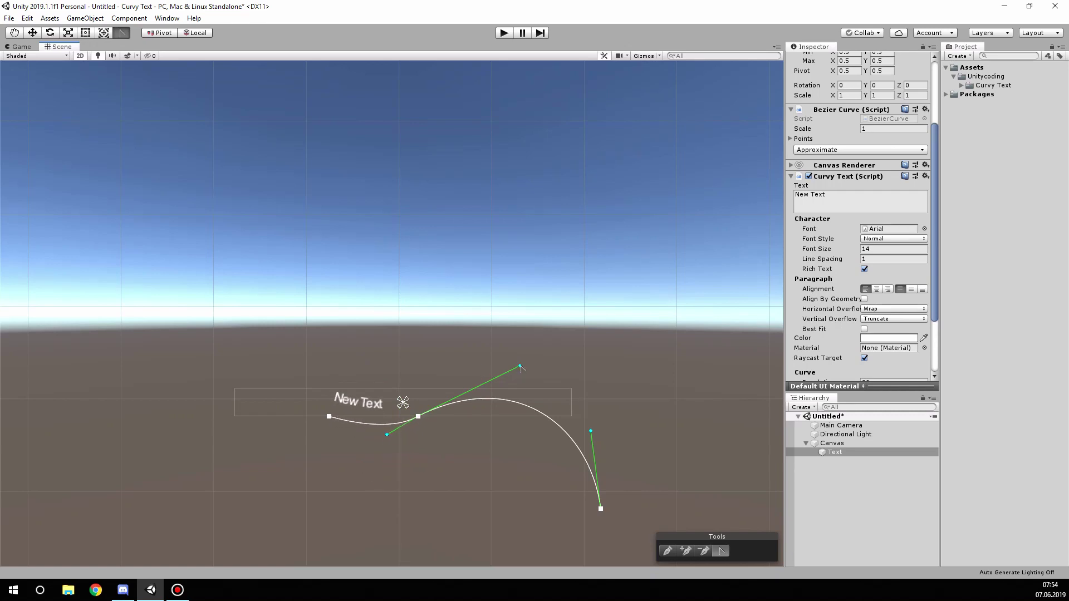
drag(518, 371, 434, 453)
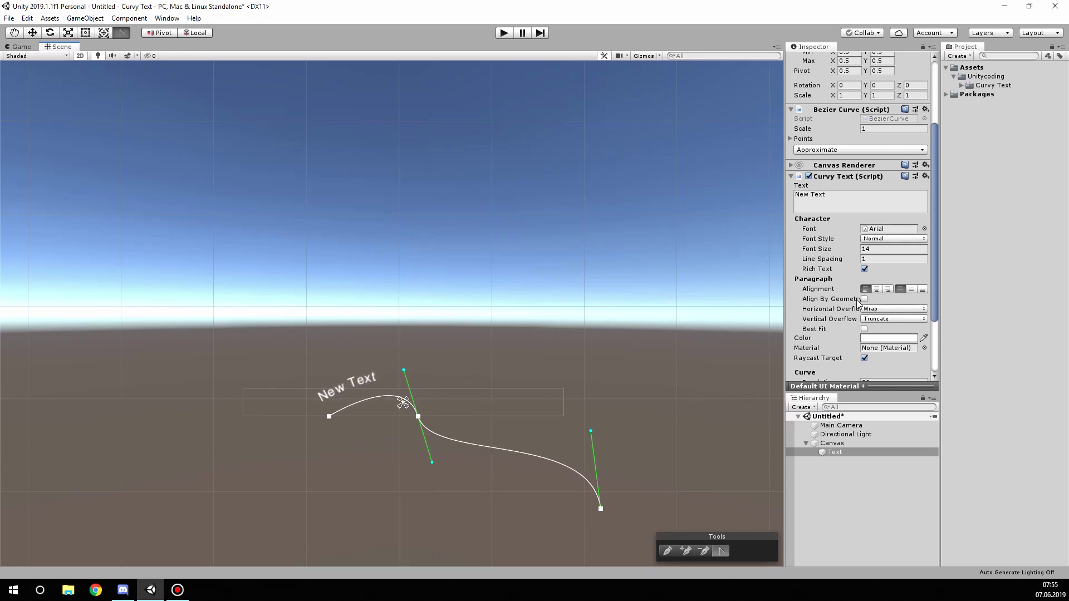
scroll(835, 240, down, 3)
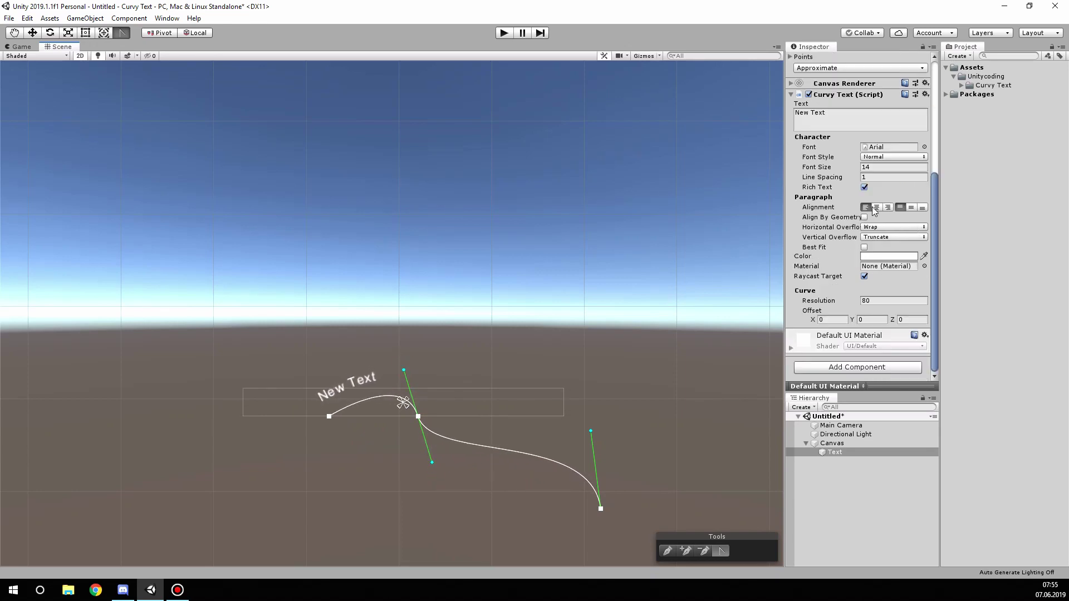
Set the Curvy Text paragraph alignment to Bottom and Center
click(922, 208)
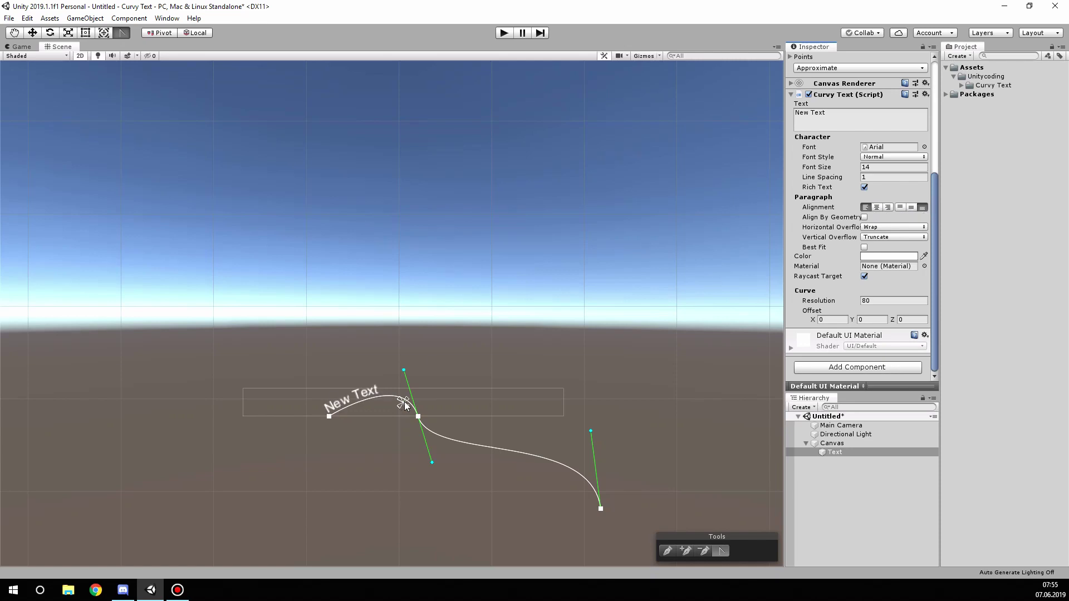
click(878, 208)
Reposition the curve's end point lower right and fine-tune its end tangent
middle_drag(580, 456, 466, 417)
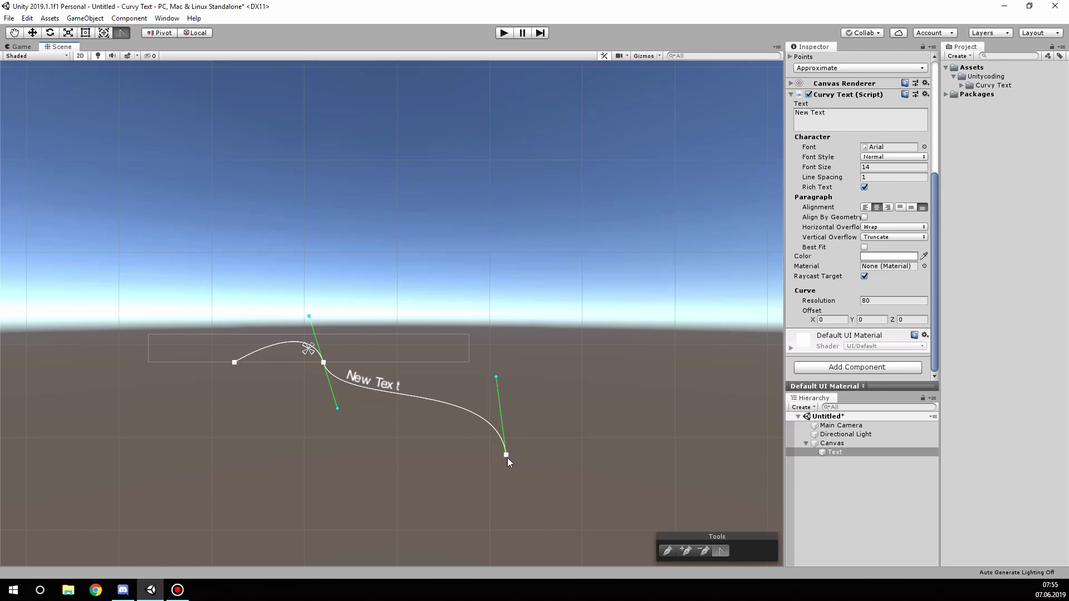
drag(513, 458, 698, 456)
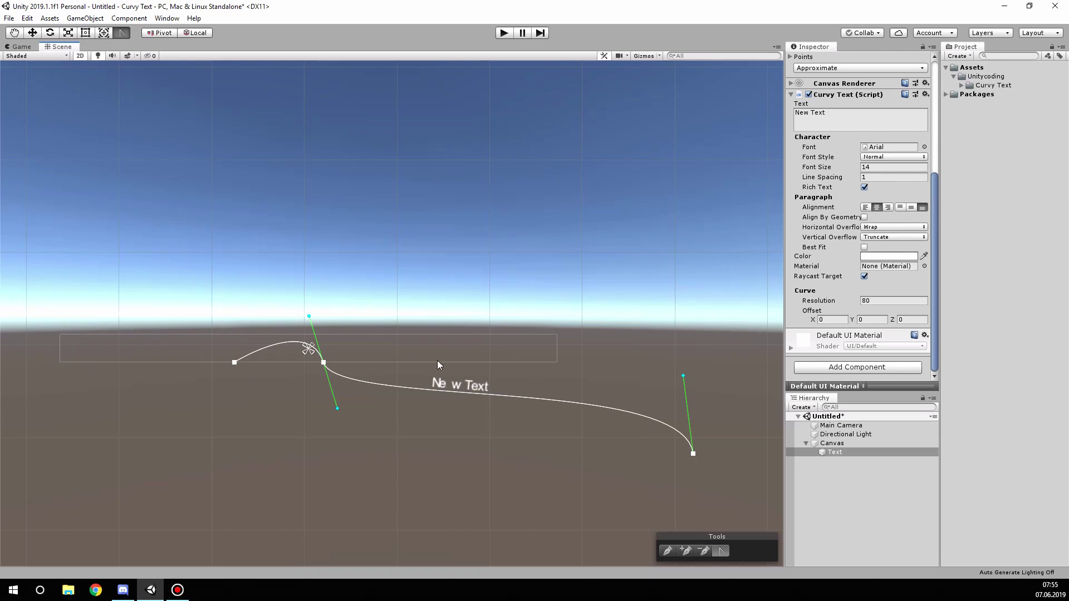
drag(694, 456, 425, 418)
drag(477, 439, 518, 470)
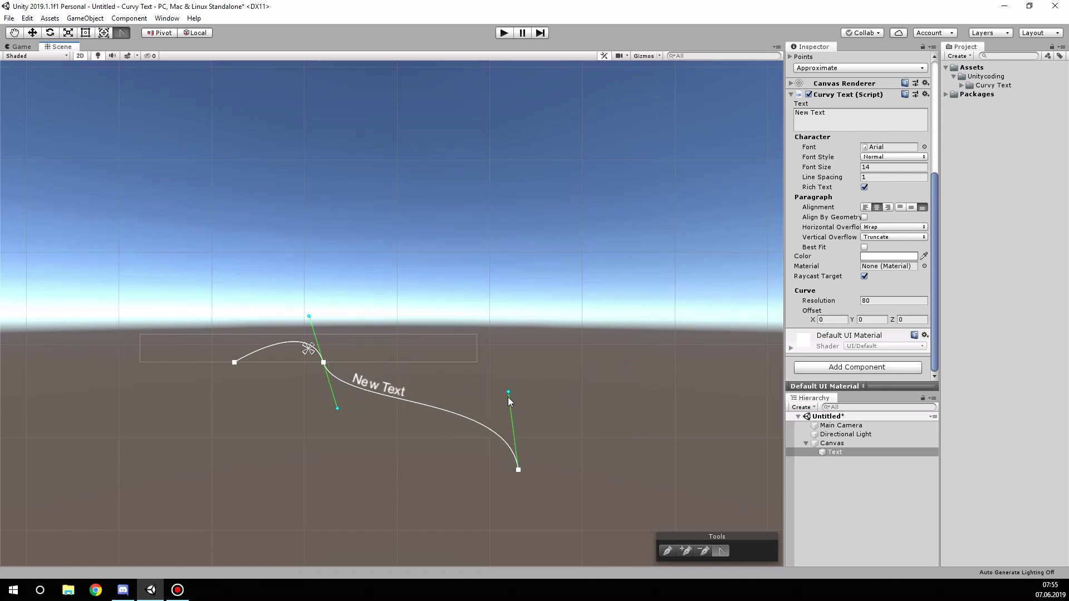
drag(508, 393, 514, 390)
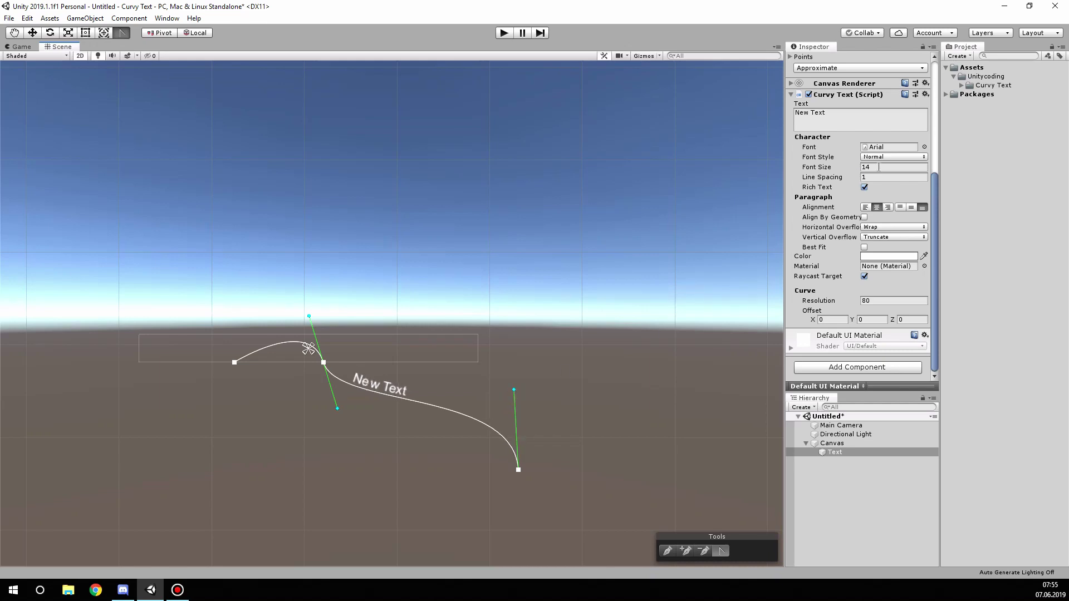
Set font size to 21 and text colour to red, then pull the lower tangent down
drag(833, 168, 841, 178)
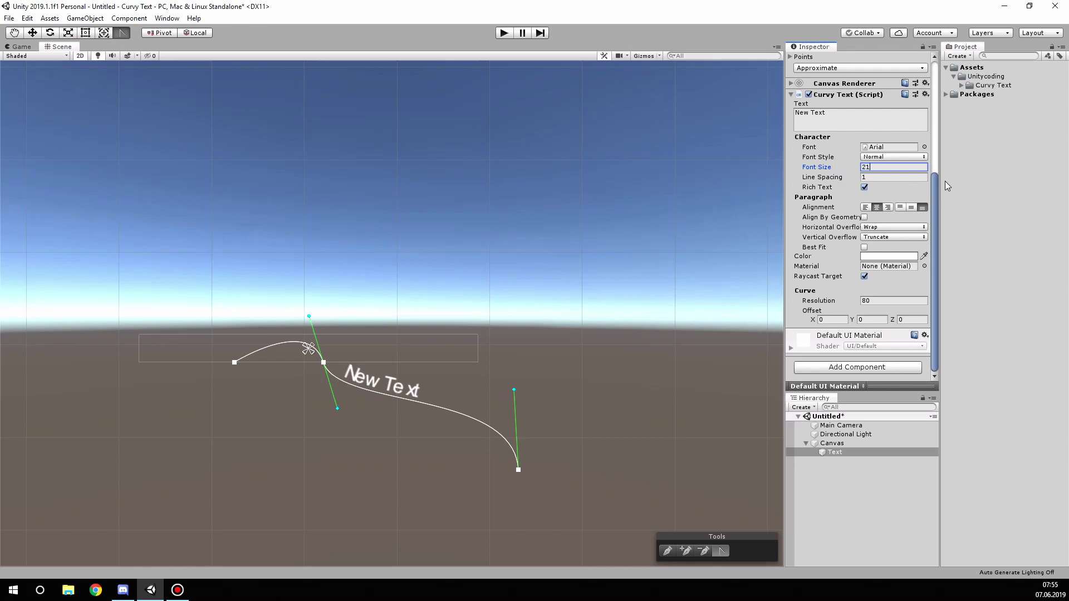
click(872, 257)
drag(618, 300, 660, 267)
click(671, 214)
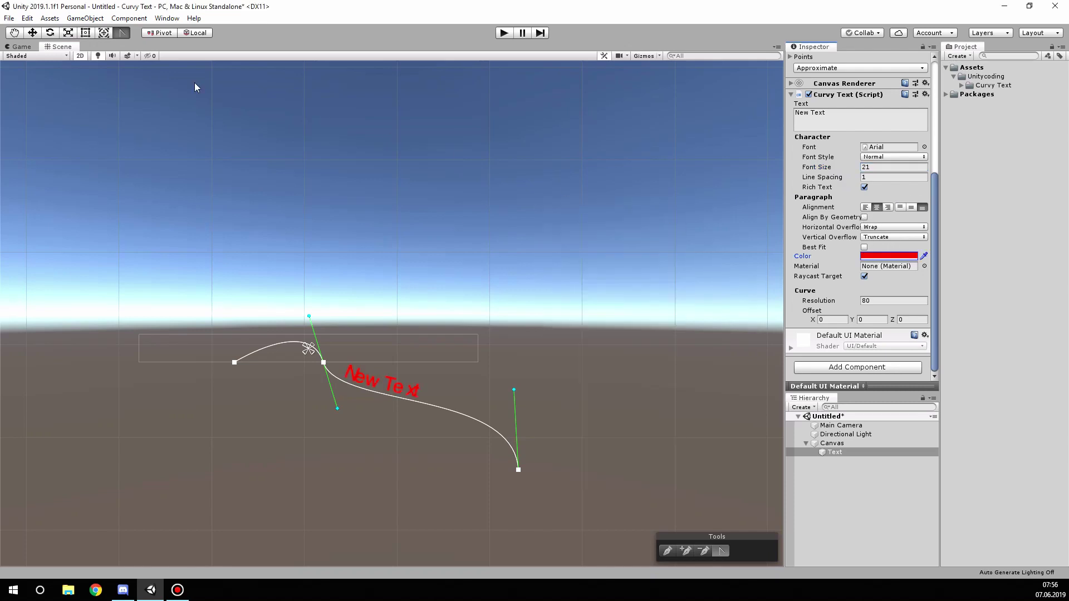
drag(337, 405, 339, 433)
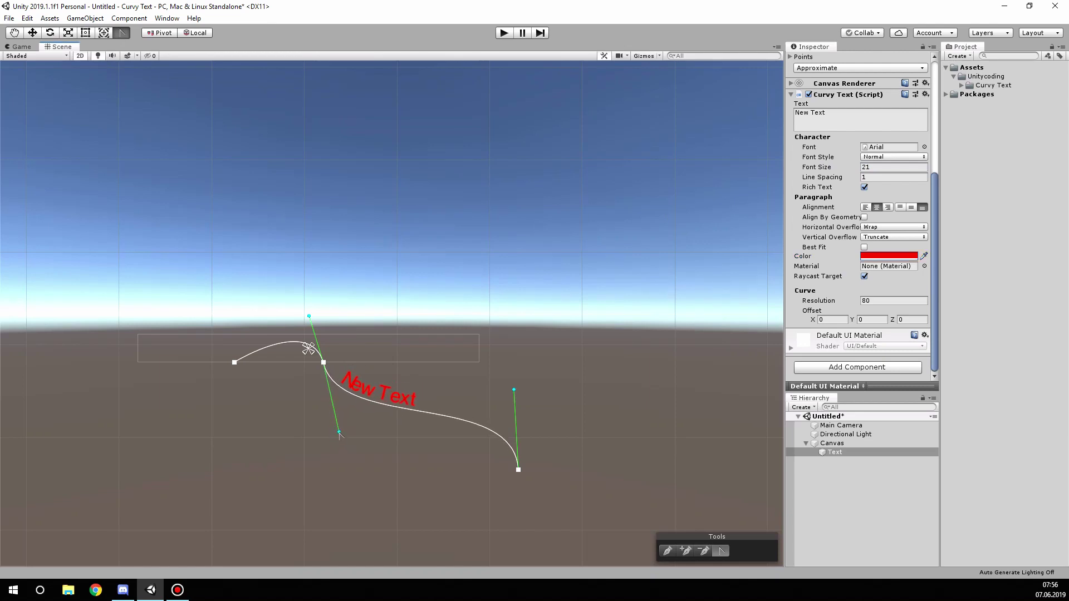
Try a larger, then smaller Bezier Curve Scale value
scroll(831, 198, up, 5)
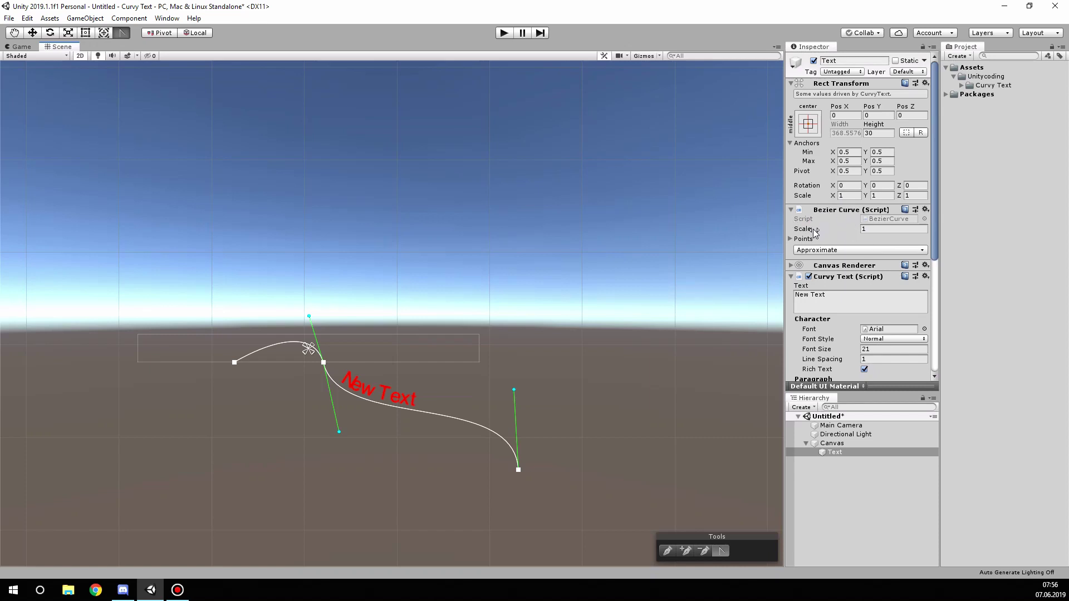
drag(823, 233, 860, 236)
scroll(596, 259, down, 3)
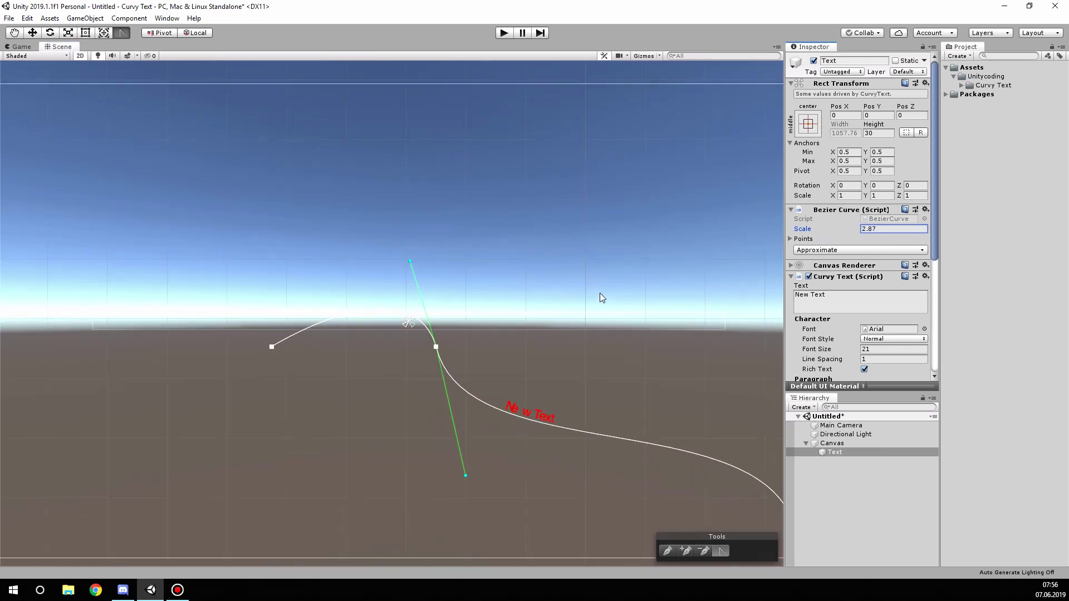
scroll(599, 293, down, 3)
drag(850, 232, 824, 253)
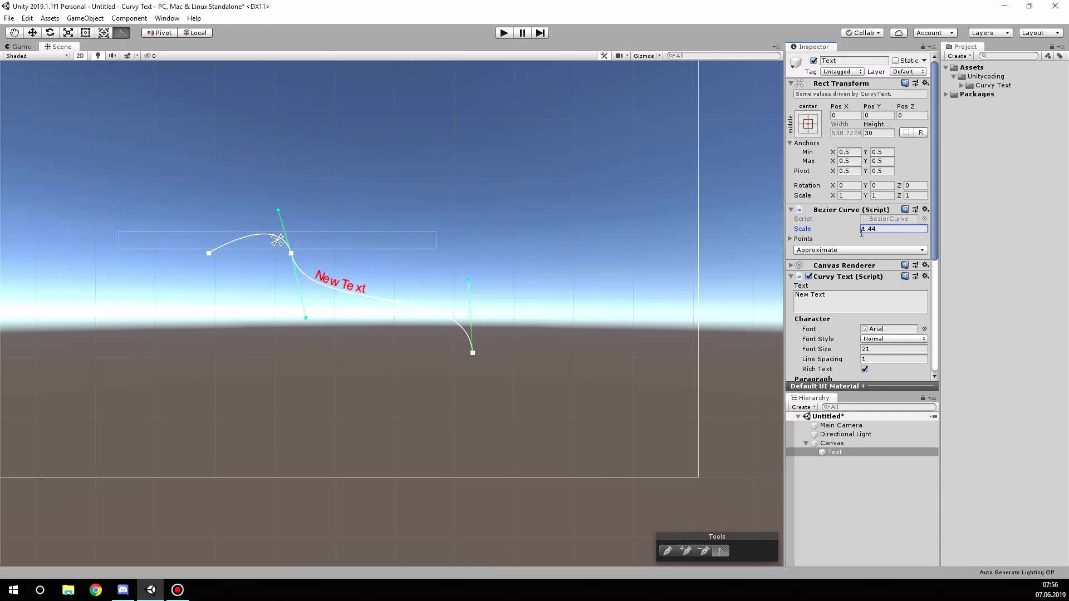
Set the curve Scale to 1 and expand, then collapse, the Points list
click(878, 232)
text(1)
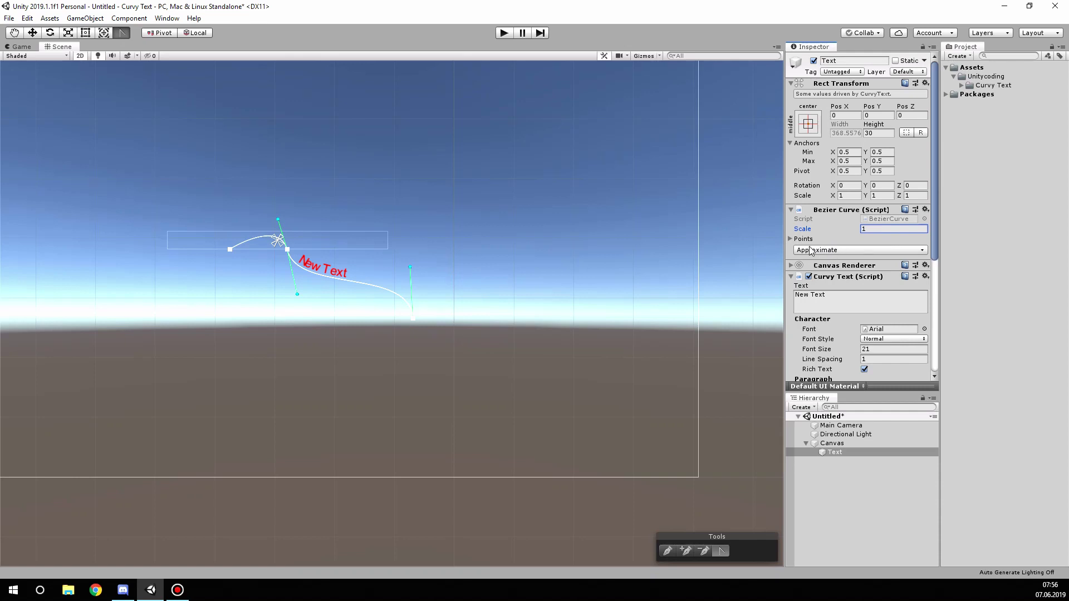
click(797, 240)
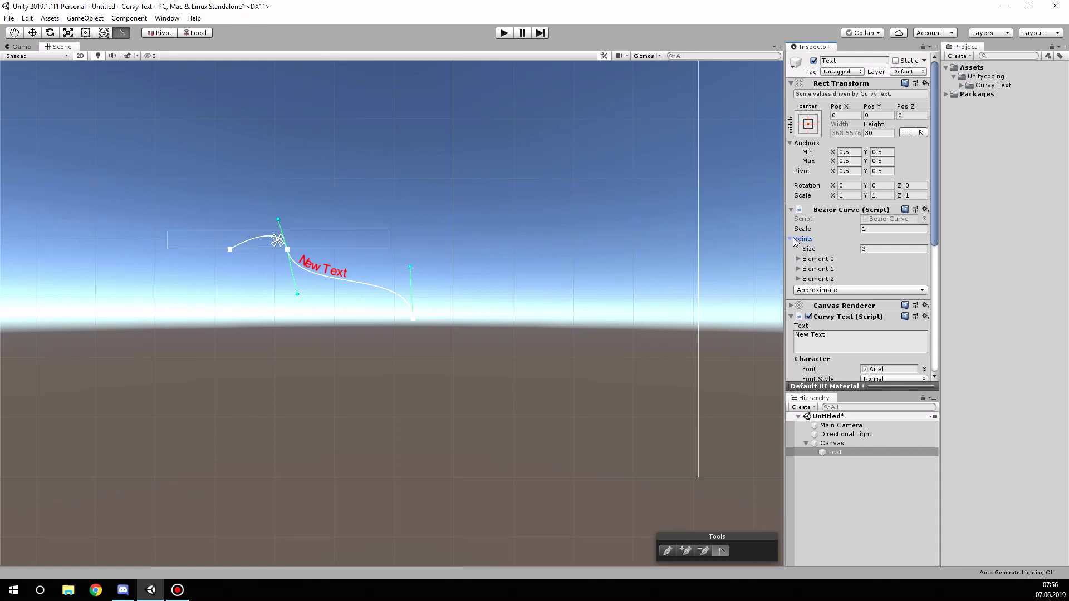
click(792, 240)
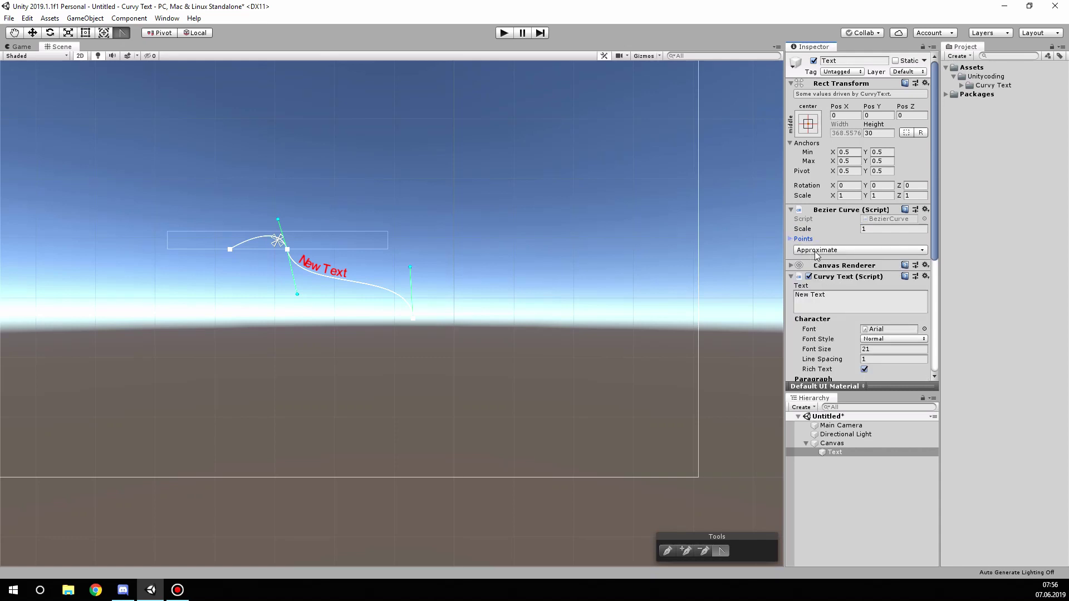
Apply the Arc preset shape and enlarge the curve's scale
click(817, 251)
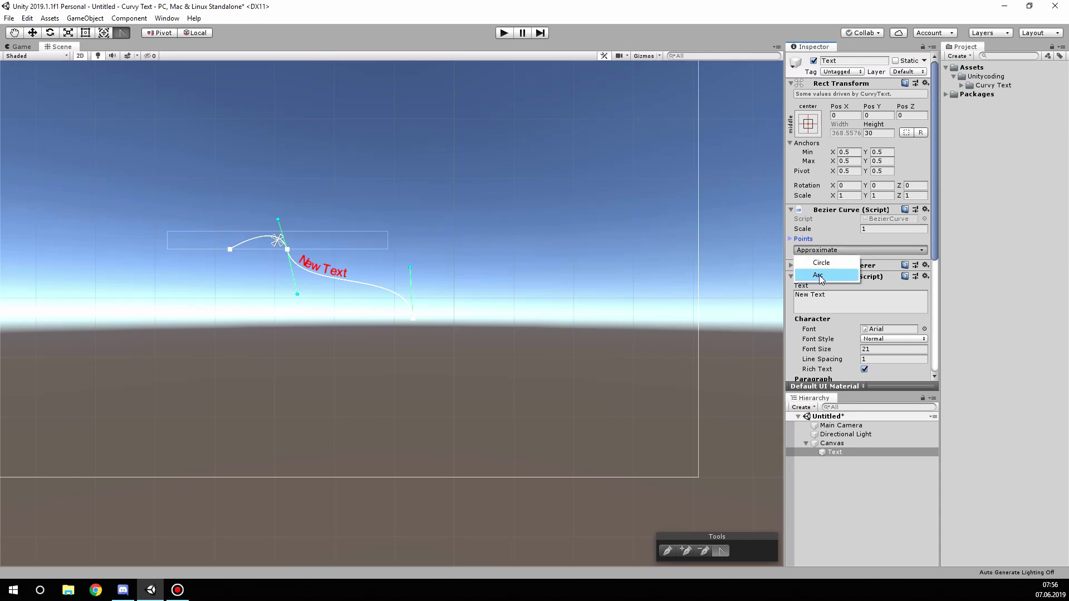
click(821, 275)
middle_drag(352, 232, 476, 324)
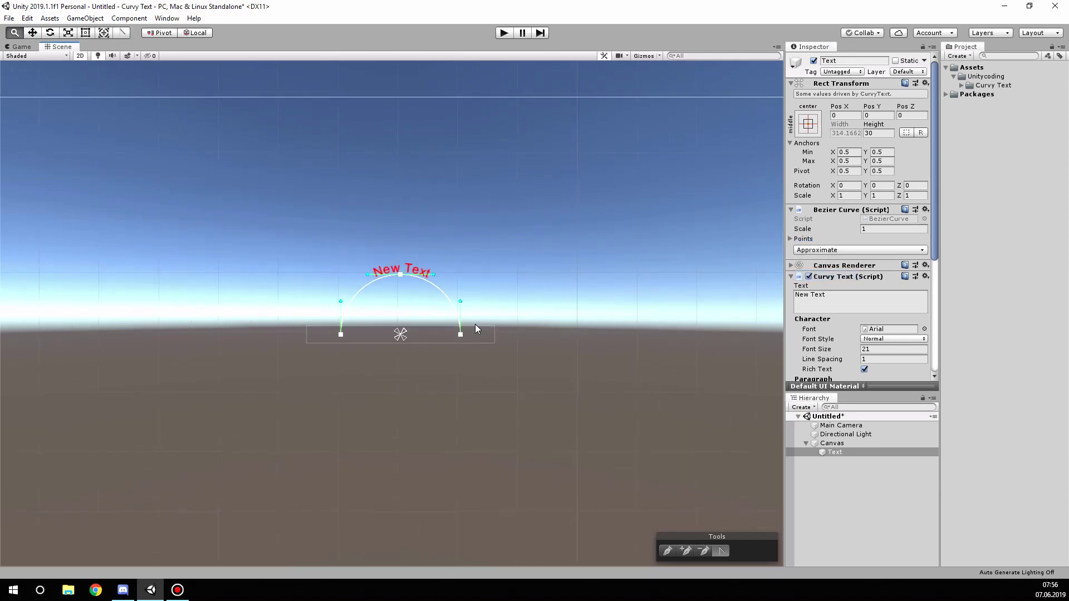
drag(833, 231, 872, 233)
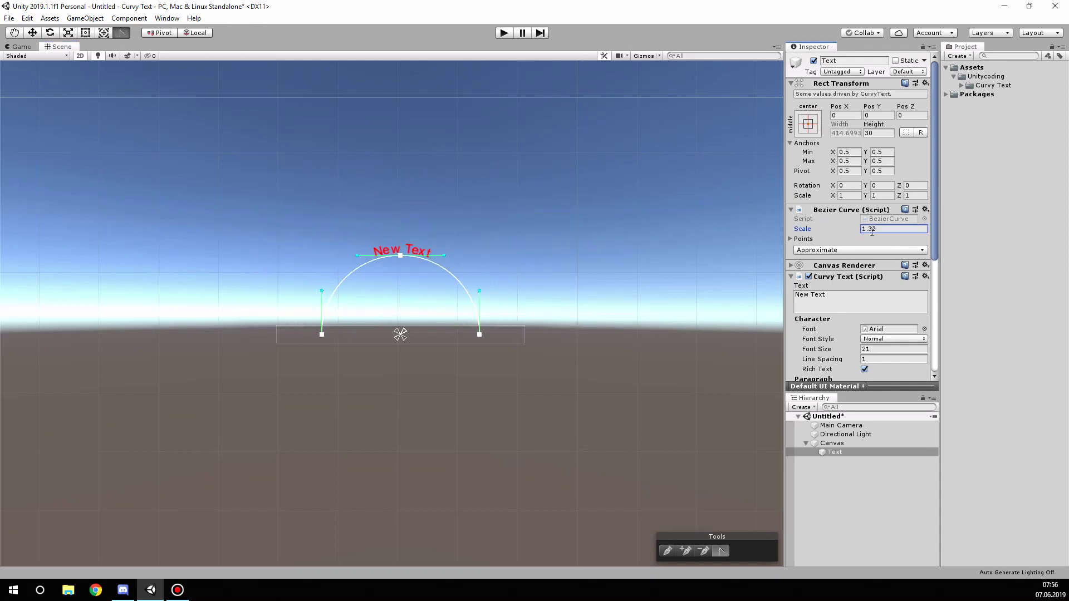
Switch the preset to Circle and set Rotation Z to 180
click(854, 252)
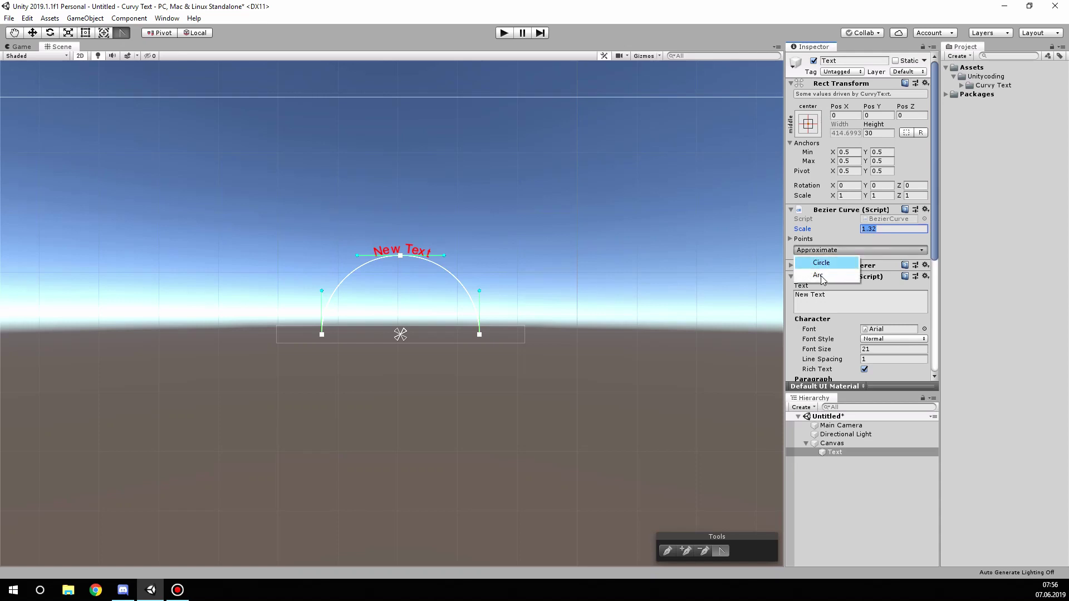
click(824, 264)
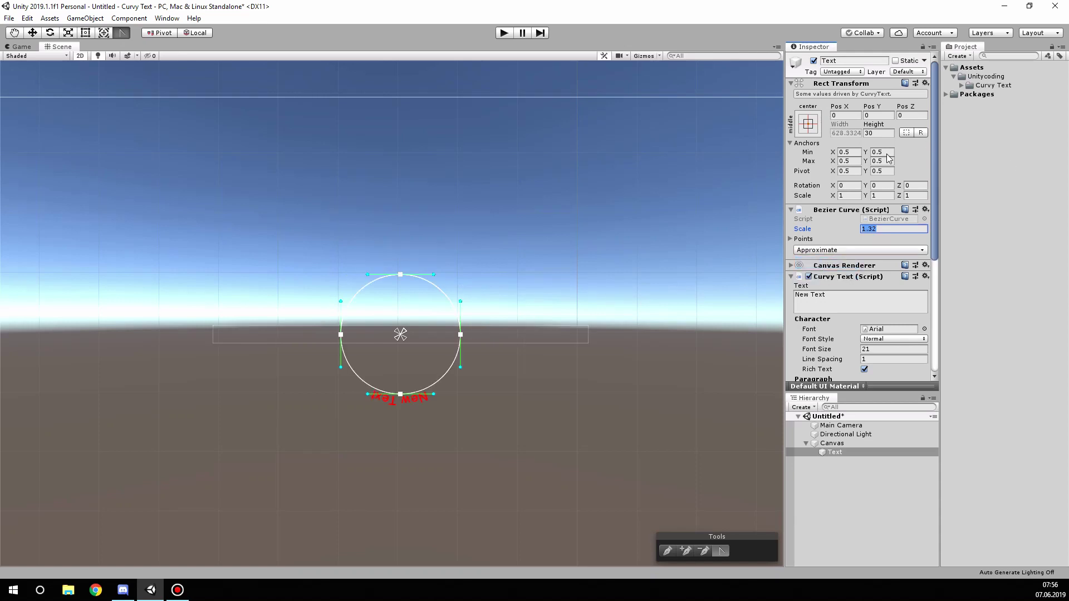
click(912, 186)
text(180)
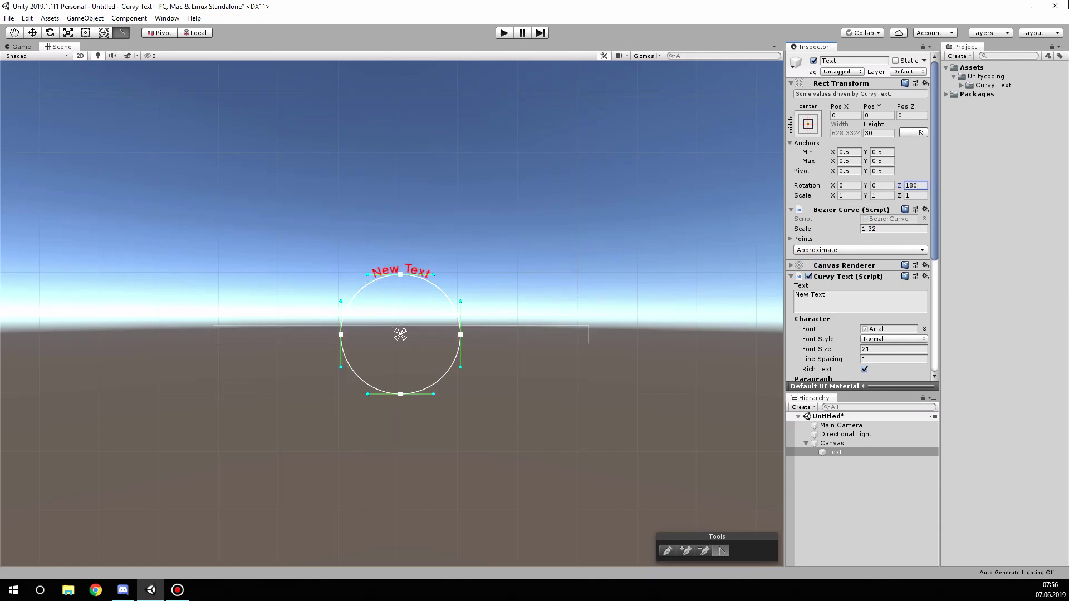
Drag the left tangent down into a U-shaped sag and raise Resolution from 80 to 210
scroll(550, 261, up, 2)
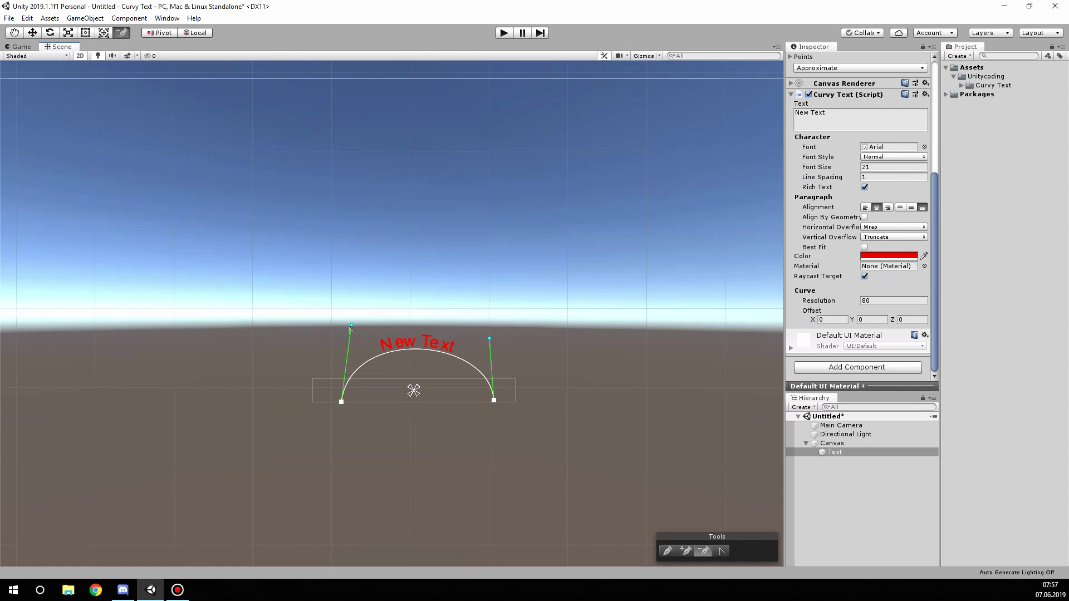
drag(352, 326, 453, 520)
scroll(455, 486, up, 1)
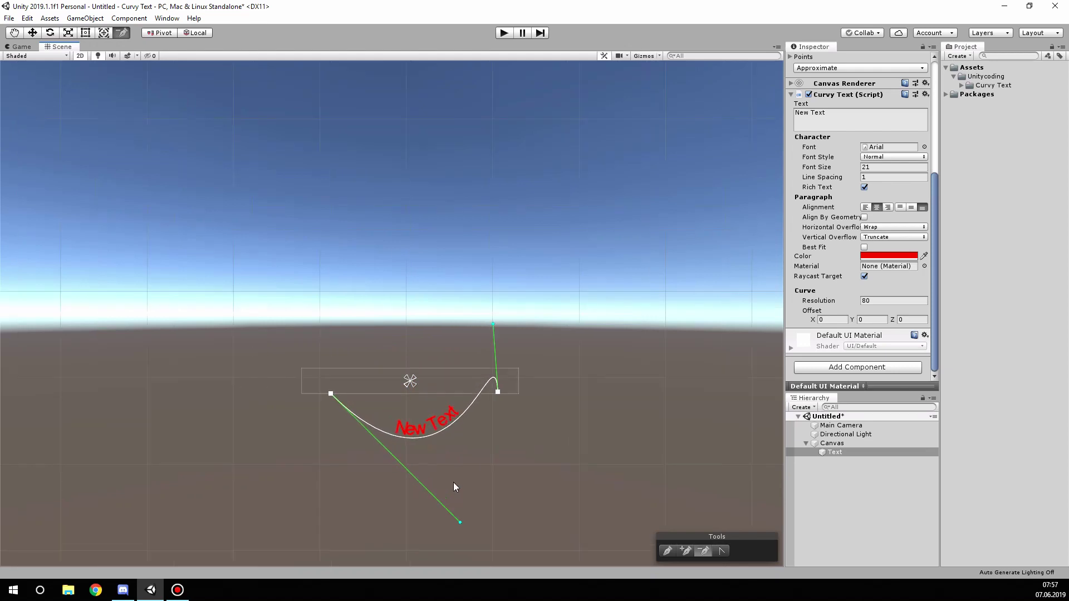
drag(846, 304, 901, 309)
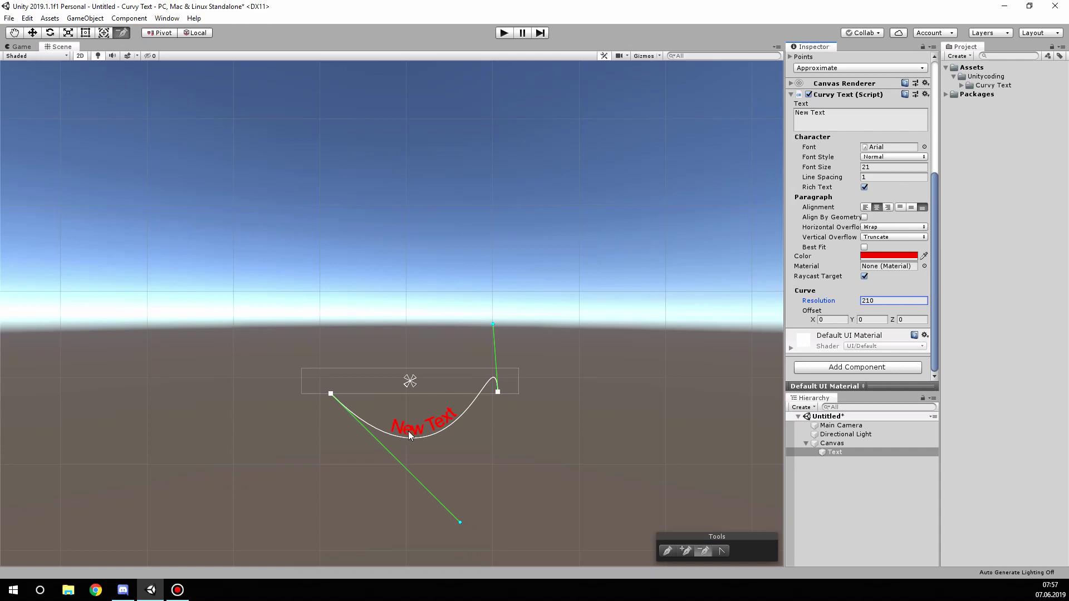
scroll(426, 436, up, 2)
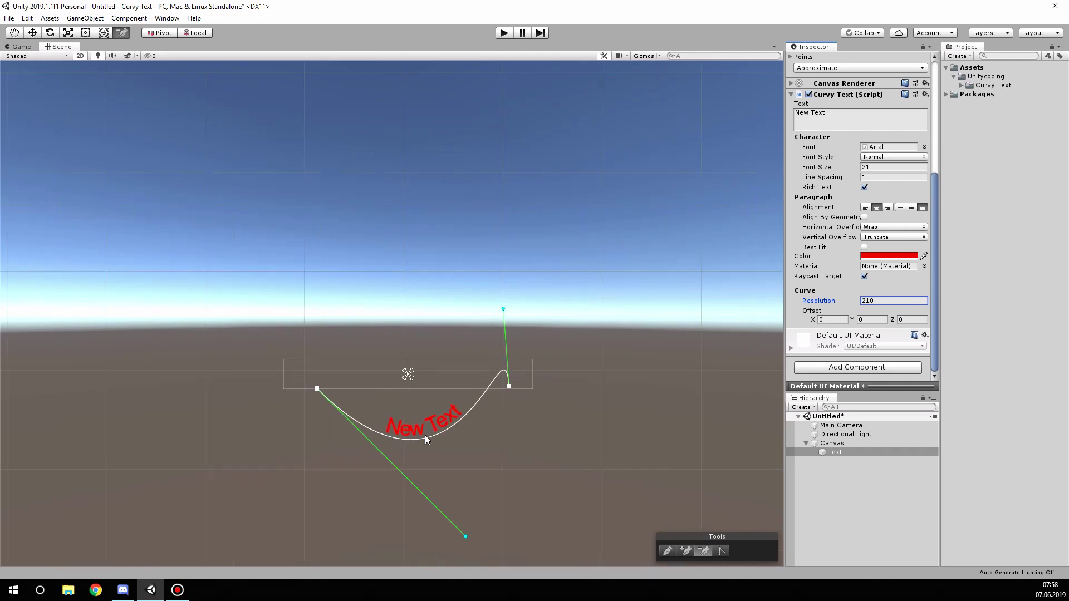
scroll(447, 431, up, 1)
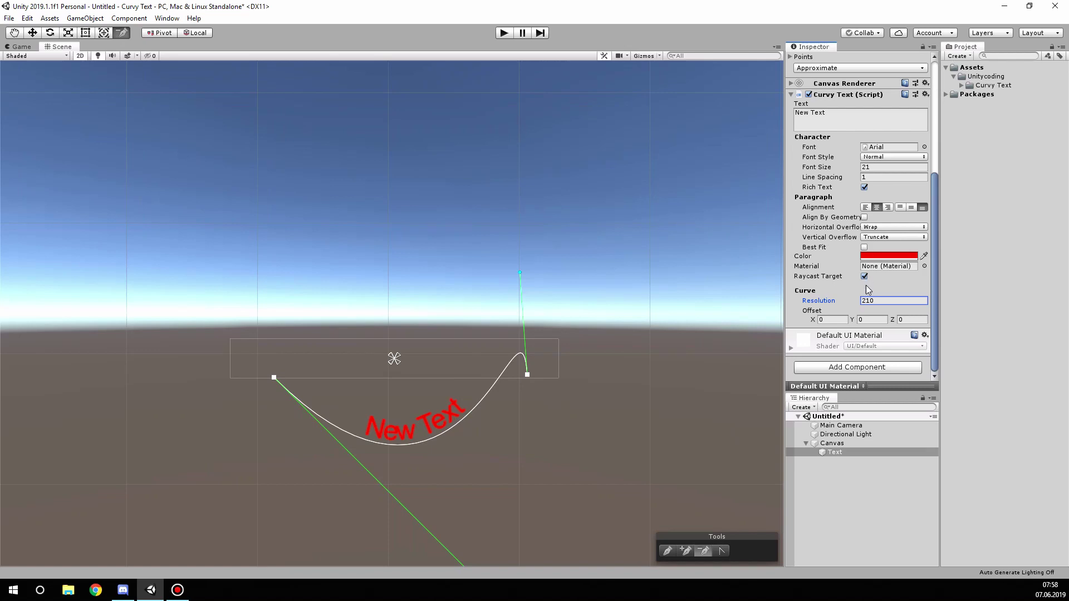
Set the curve resolution to 80 and slide the text sideways along the curve
click(834, 301)
text(80)
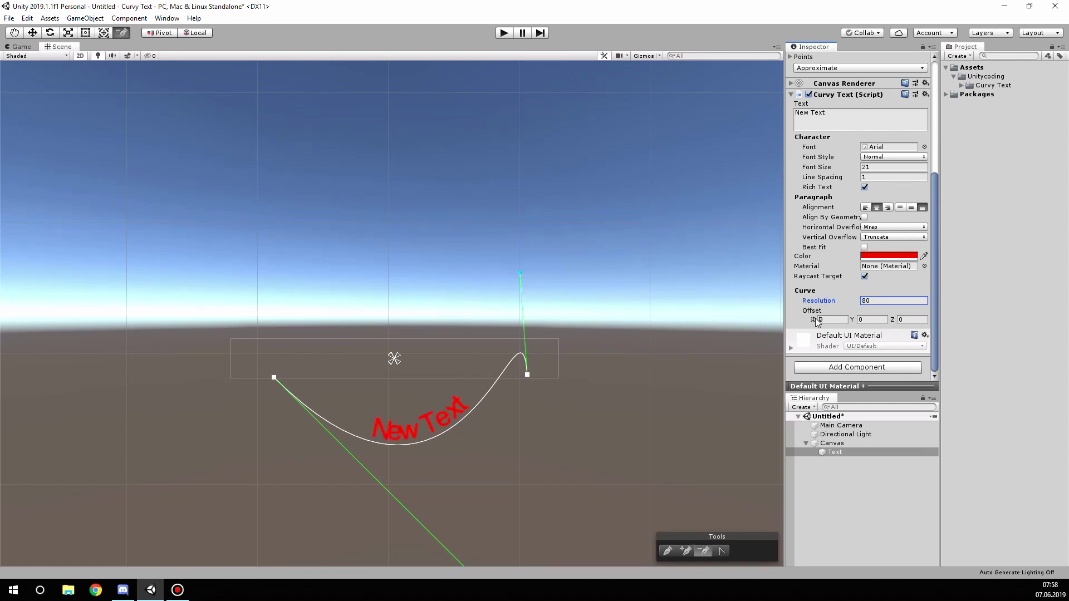
drag(814, 324, 559, 279)
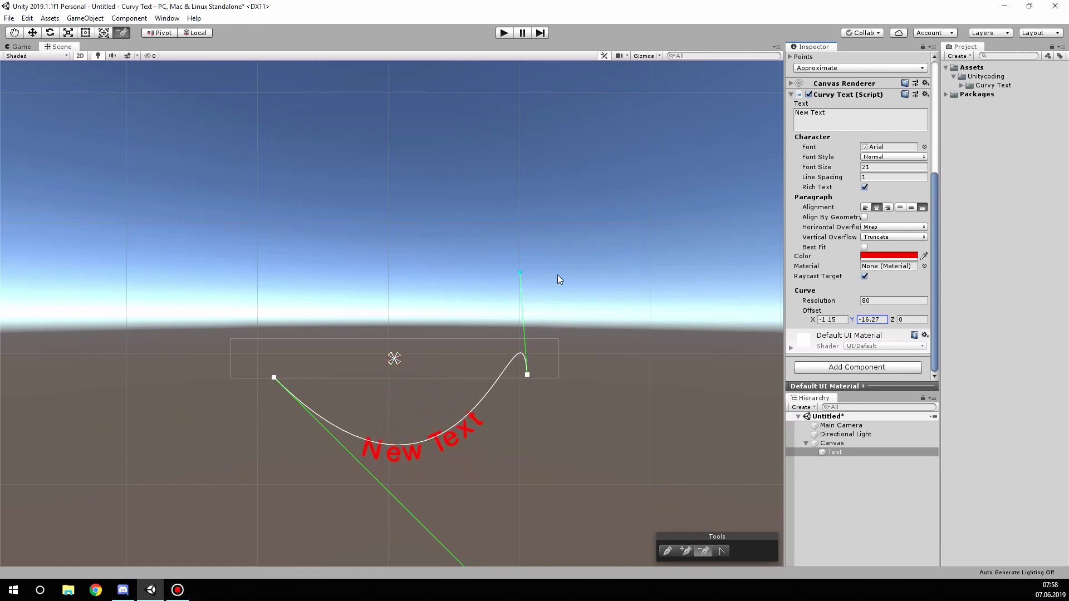
Reset the text offset X and Y to 0 and bend the curve into an upward arch
click(878, 329)
click(879, 320)
text(0)
click(827, 320)
text(0)
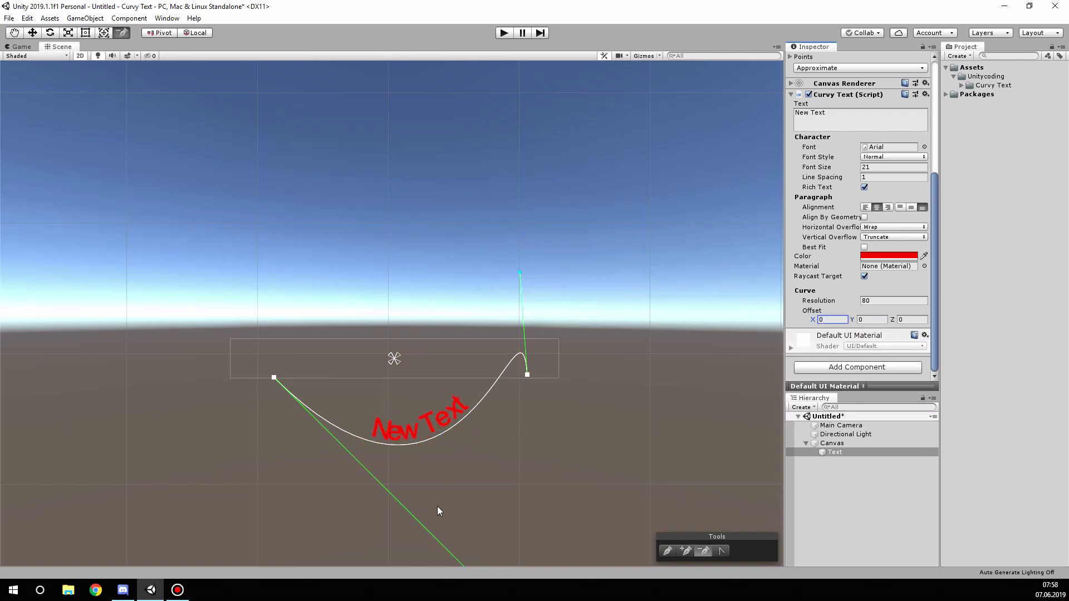
scroll(482, 476, down, 3)
drag(472, 555, 332, 292)
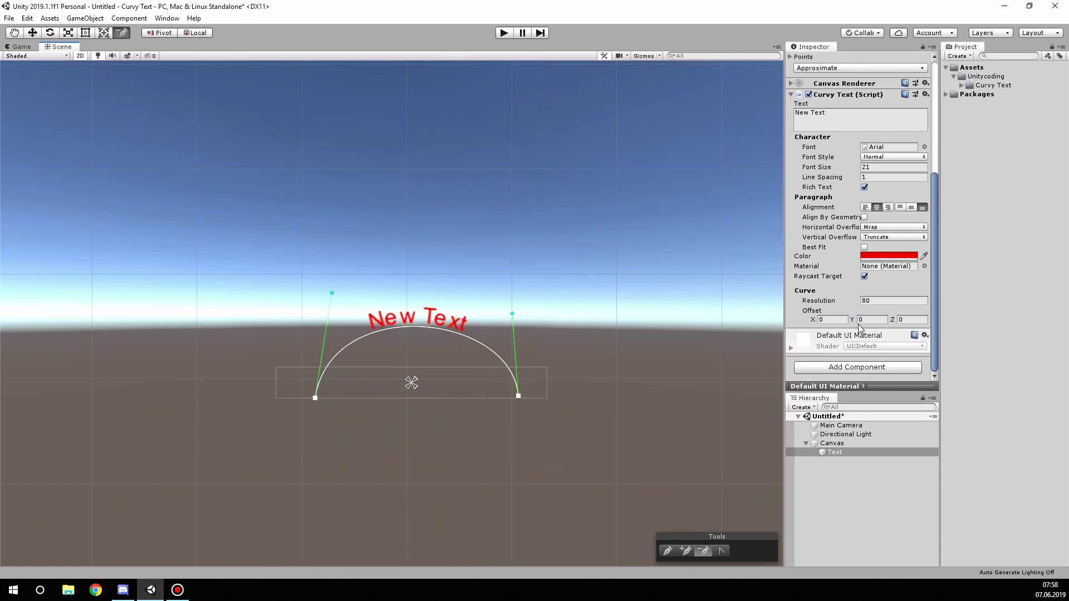
Append 'Text text text text text text' to the curvy text, raise the right tangent, and select the Text object
click(842, 114)
click(857, 114)
text(Text text text text text)
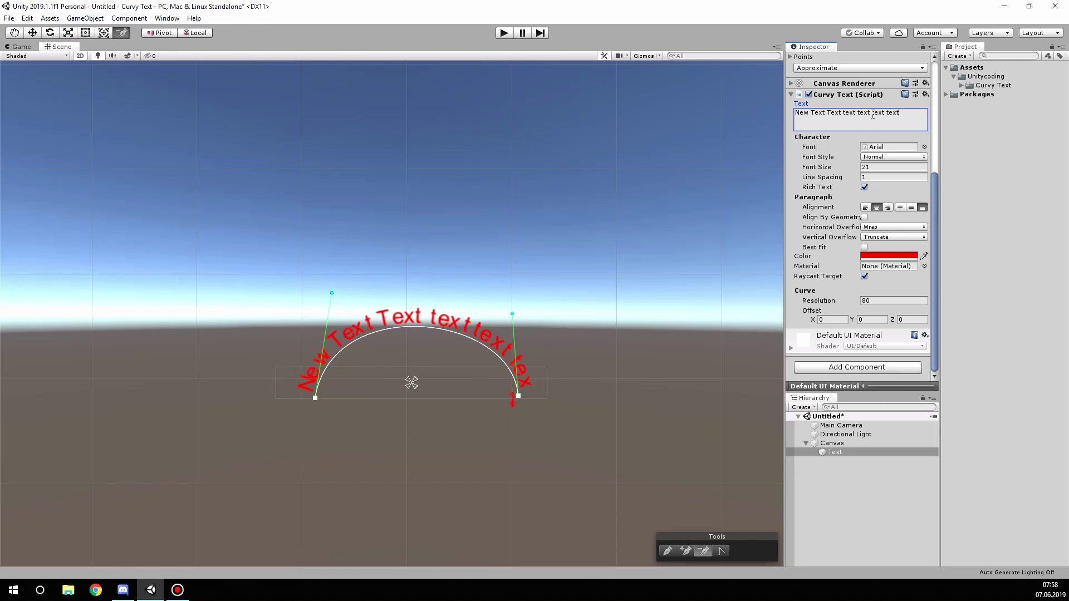
text( text text)
drag(513, 314, 497, 306)
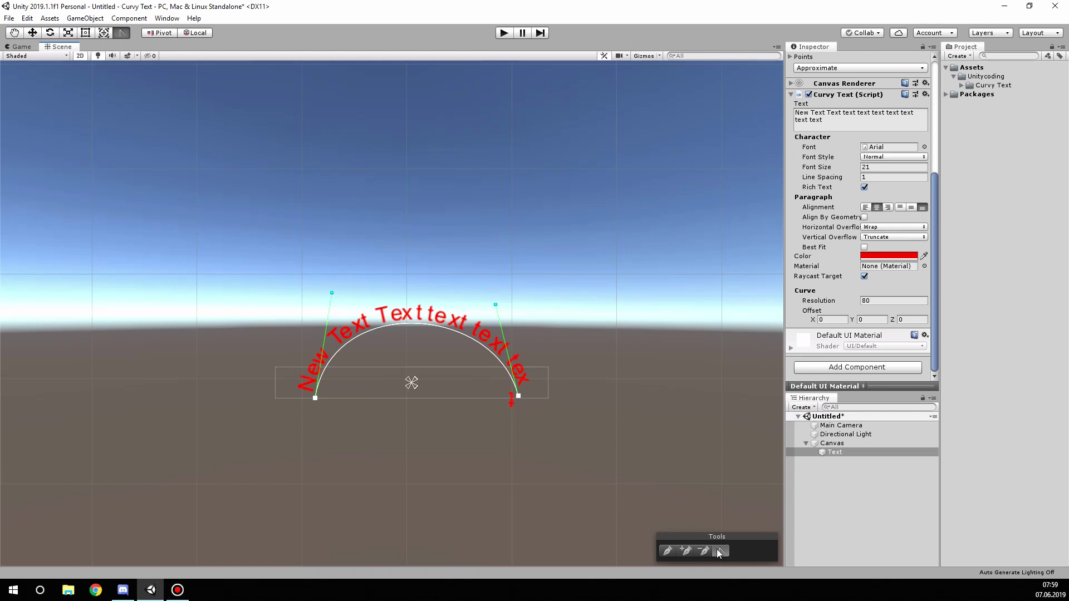
click(840, 449)
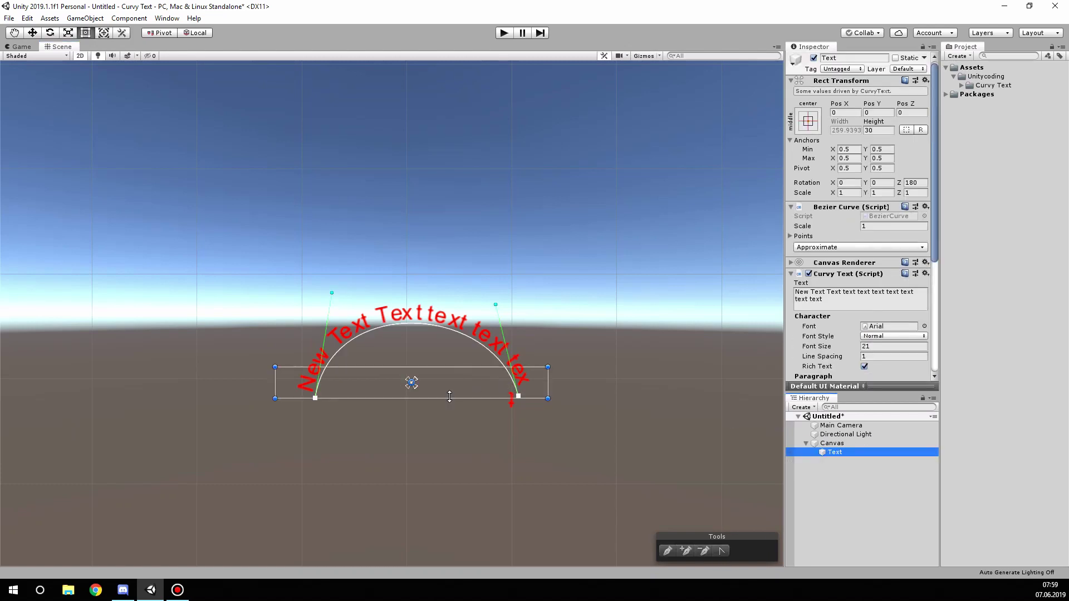